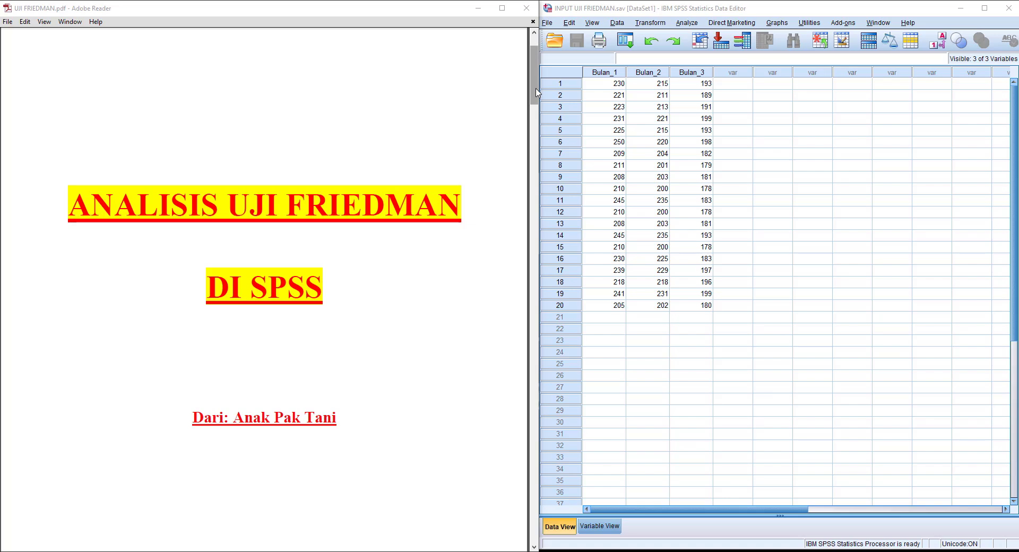
Step: Read the Friedman test's basic concept and the cholesterol example case in UJI FRIEDMAN.pdf
{"action": "left_click_drag", "start_coordinate": [536, 93], "coordinate": [538, 172]}
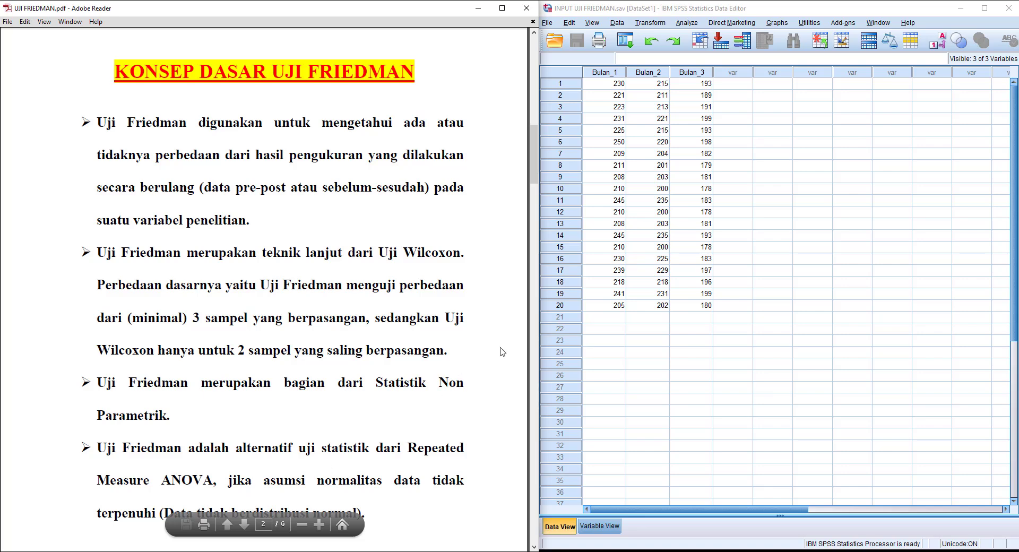
{"action": "left_click_drag", "start_coordinate": [537, 177], "coordinate": [538, 187]}
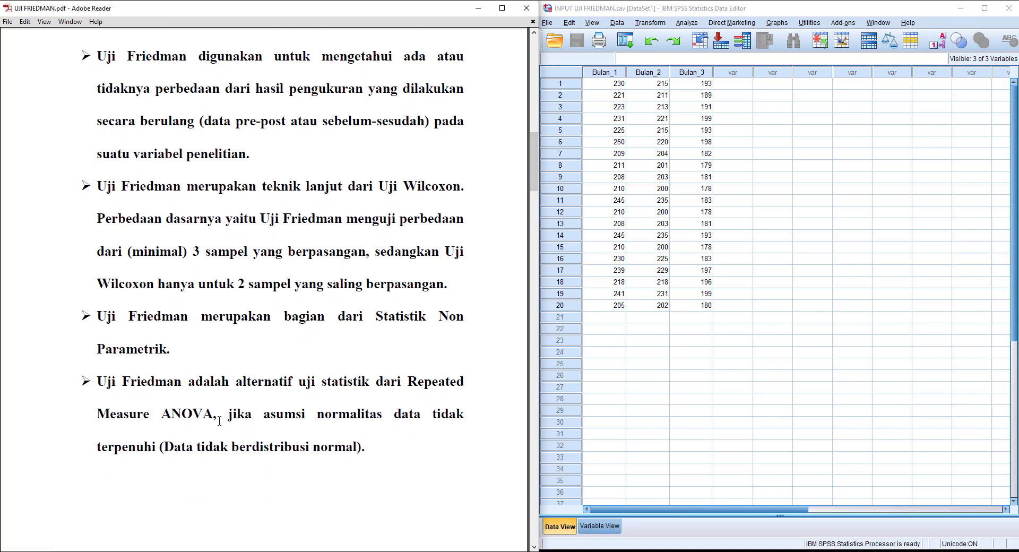
{"action": "mouse_move", "coordinate": [204, 480]}
{"action": "left_click_drag", "start_coordinate": [535, 175], "coordinate": [540, 260]}
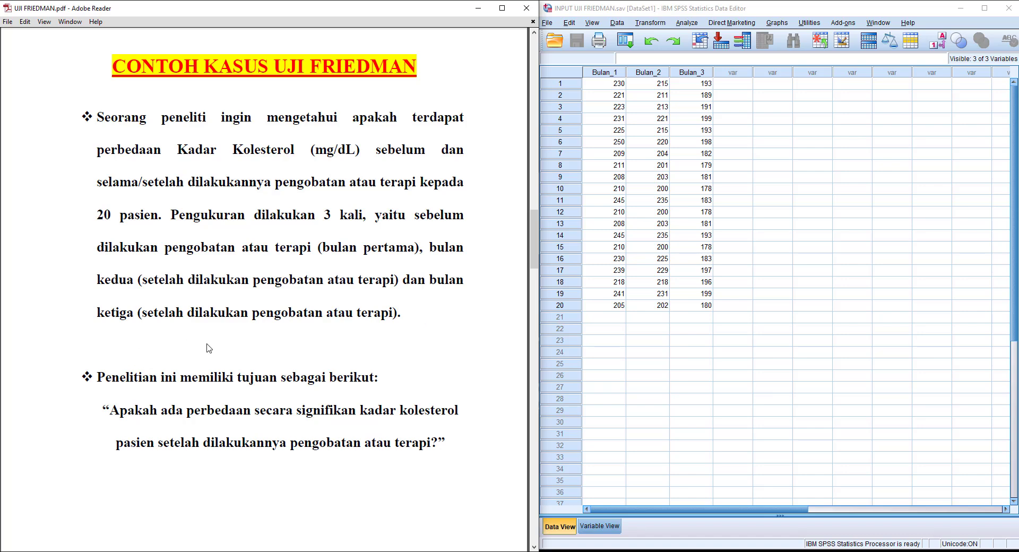
{"action": "left_click_drag", "start_coordinate": [534, 245], "coordinate": [534, 250]}
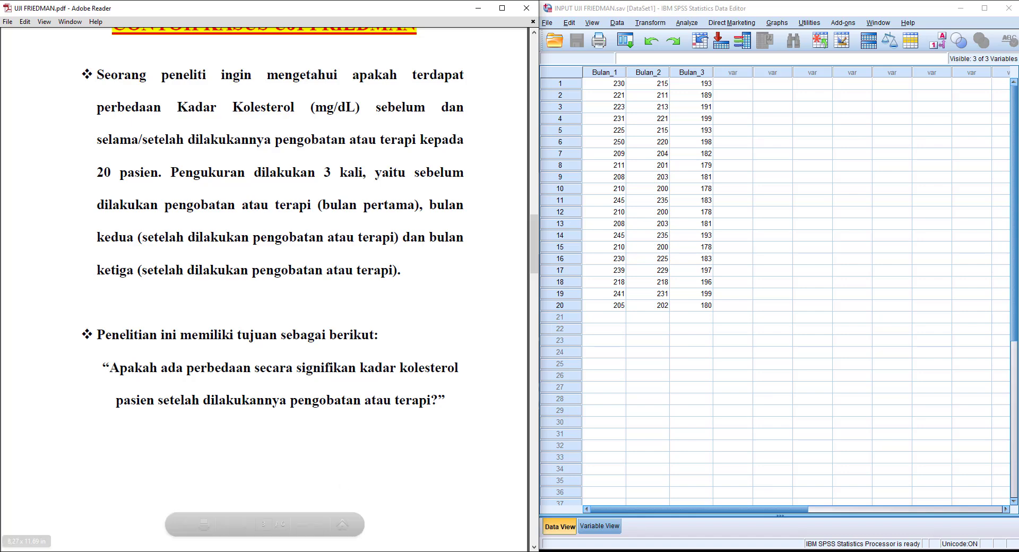
Step: Switch to the SPSS data editor, start a General Linear Model Repeated Measures analysis and add the within-subject factor Waktu with 3 levels
{"action": "left_click", "coordinate": [986, 12]}
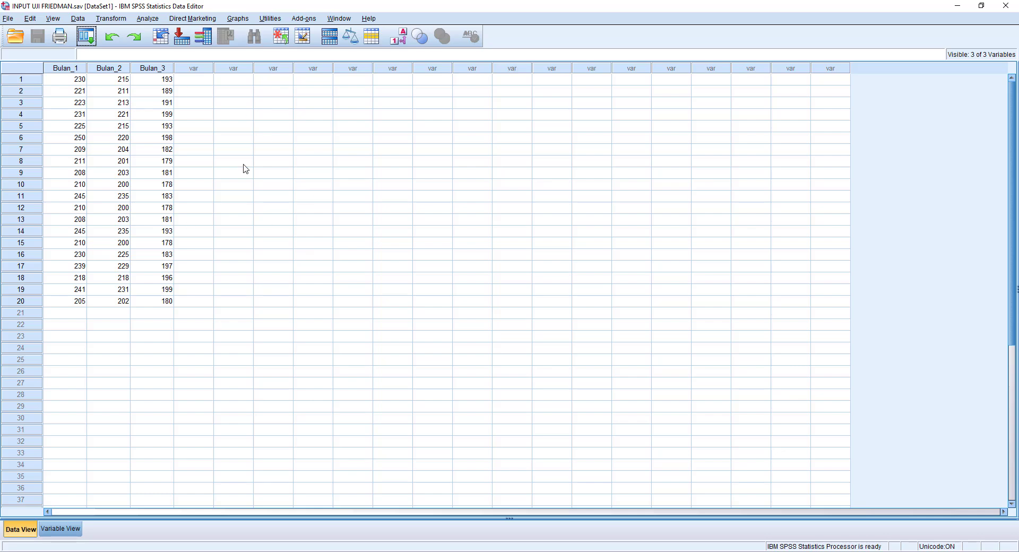
{"action": "left_click", "coordinate": [143, 21]}
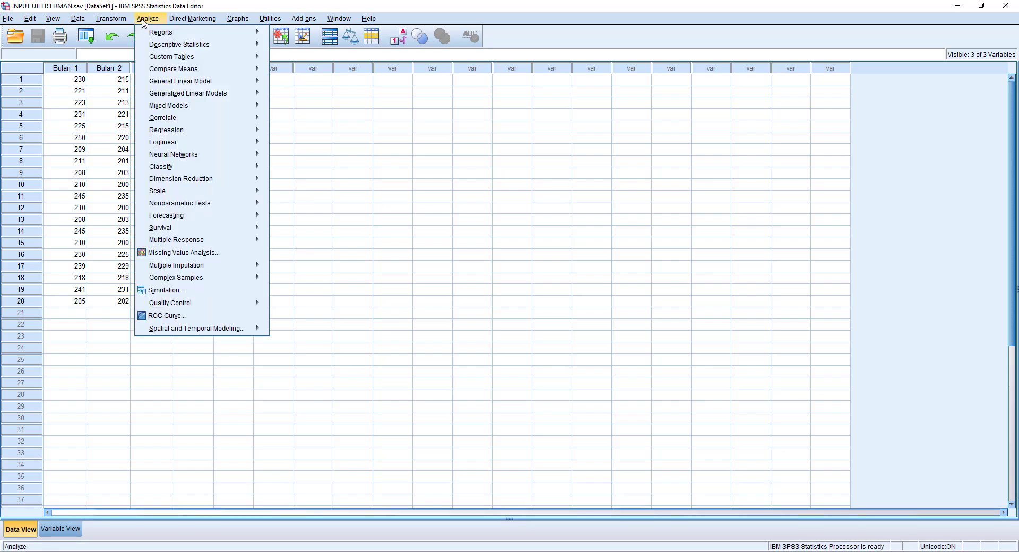
{"action": "mouse_move", "coordinate": [172, 85]}
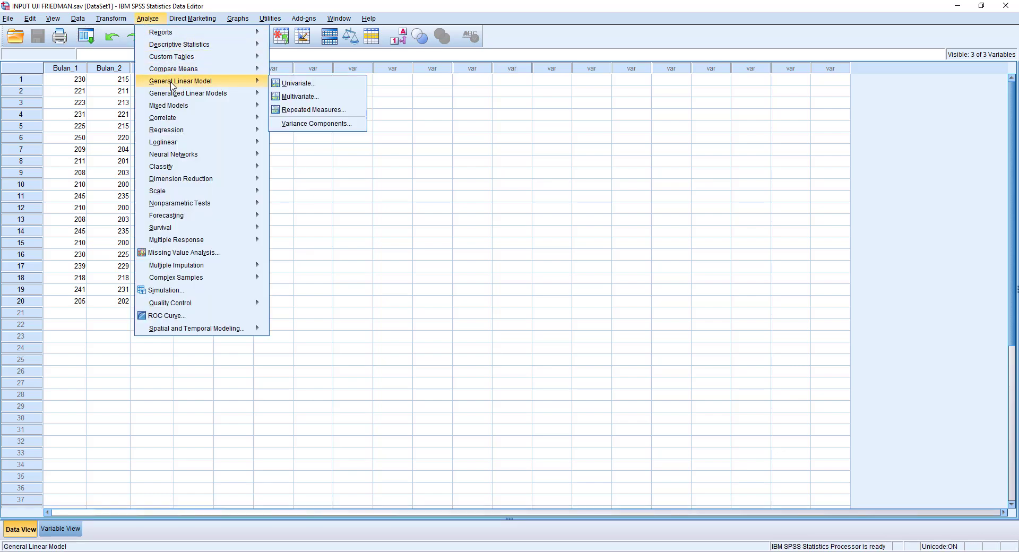
{"action": "left_click", "coordinate": [295, 111]}
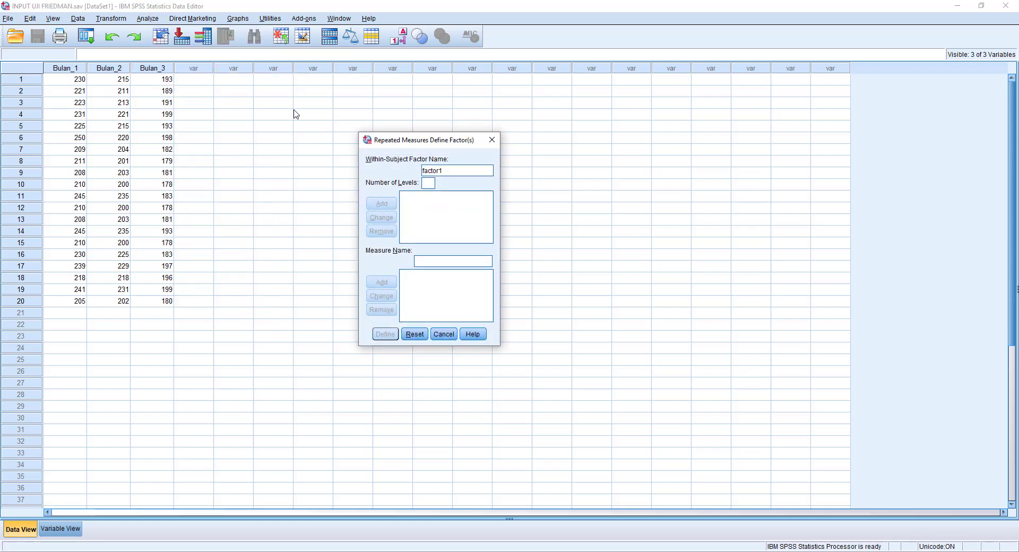
{"action": "double_click", "coordinate": [441, 171]}
{"action": "type", "text": "Waktu"}
{"action": "left_click", "coordinate": [427, 184]}
{"action": "type", "text": "3"}
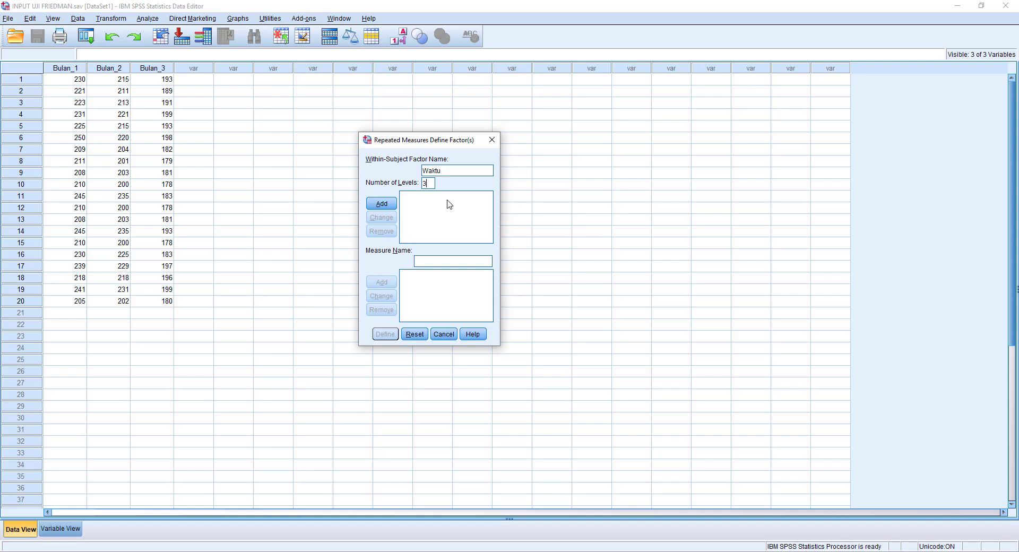
{"action": "left_click", "coordinate": [386, 207]}
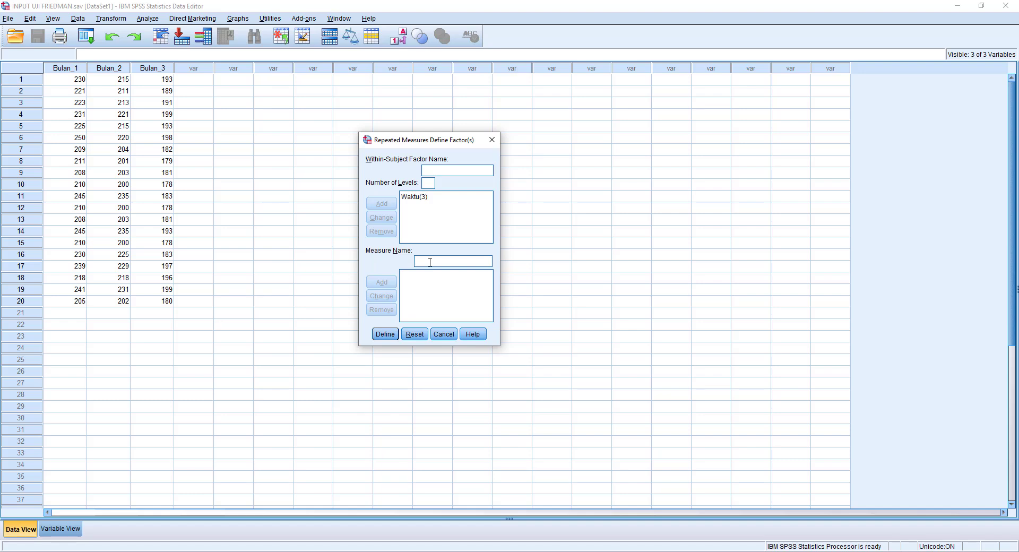
Step: Add the measure Kolesterol and assign Bulan 1, Bulan 2 and Bulan 3 as the within-subjects variables for Waktu
{"action": "type", "text": "Kolesterol"}
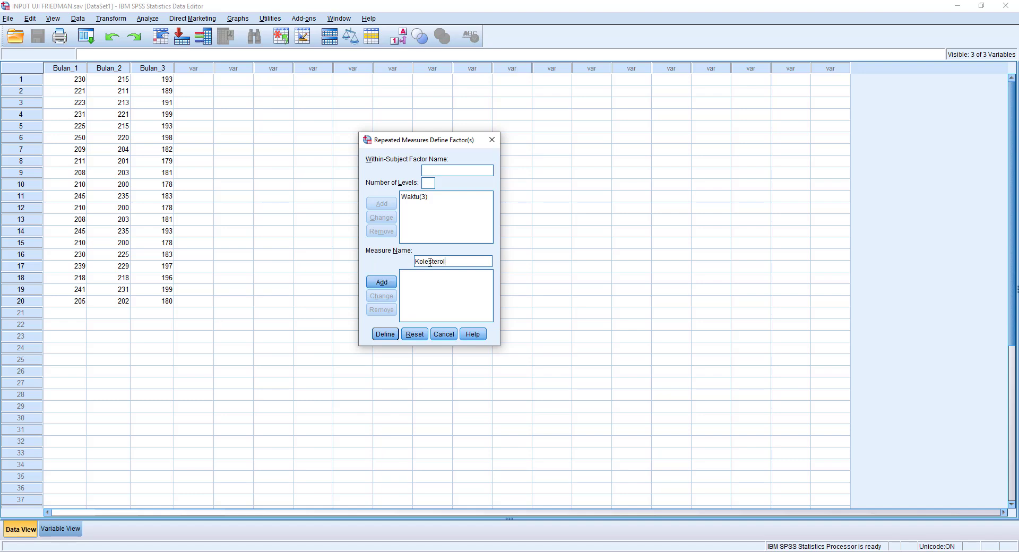
{"action": "left_click", "coordinate": [388, 284]}
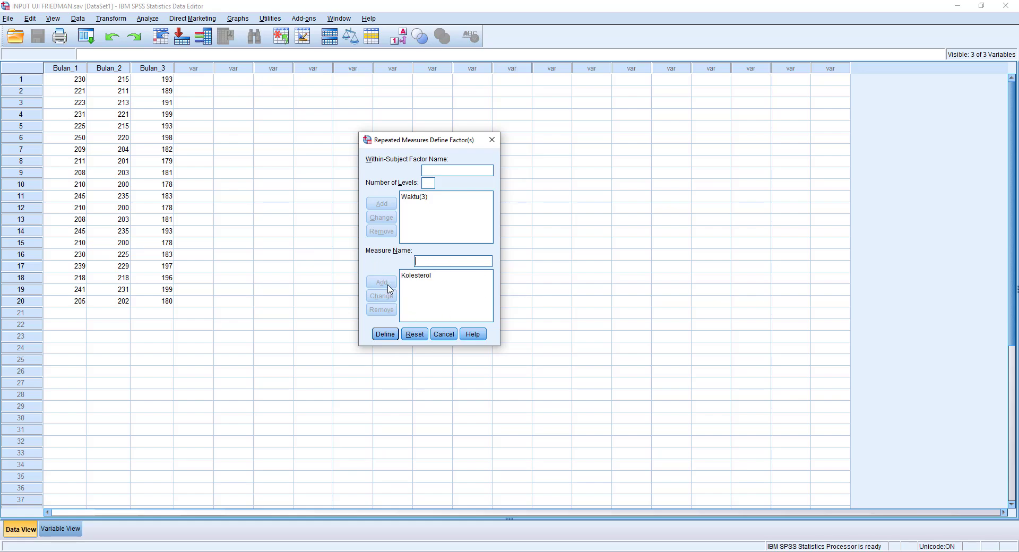
{"action": "left_click", "coordinate": [383, 336]}
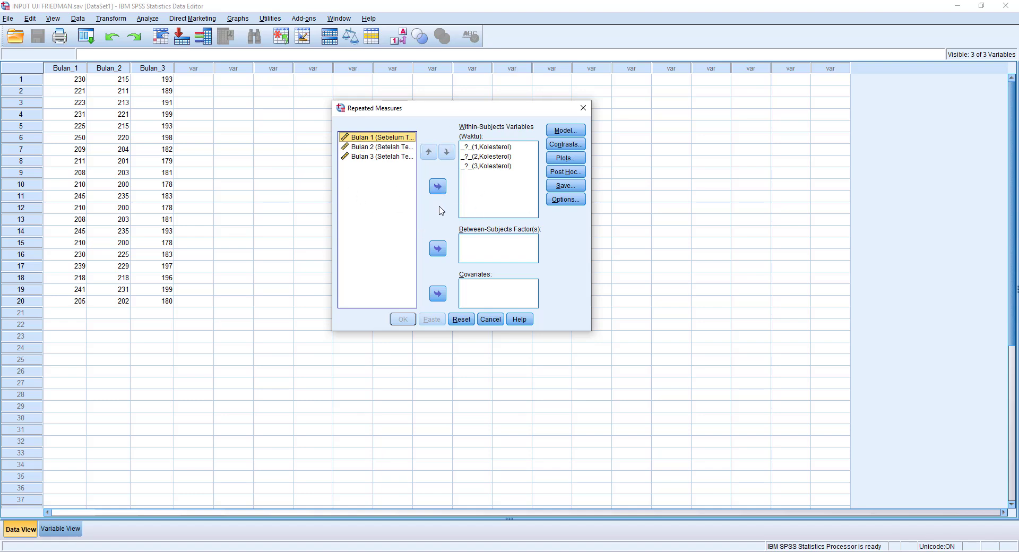
{"action": "key", "text": "ctrl+a"}
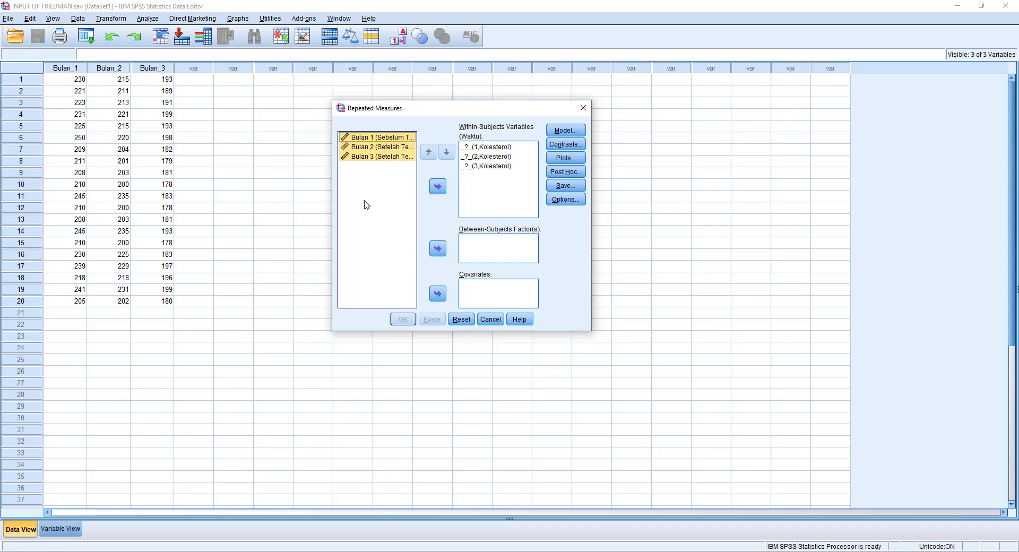
{"action": "left_click", "coordinate": [438, 187]}
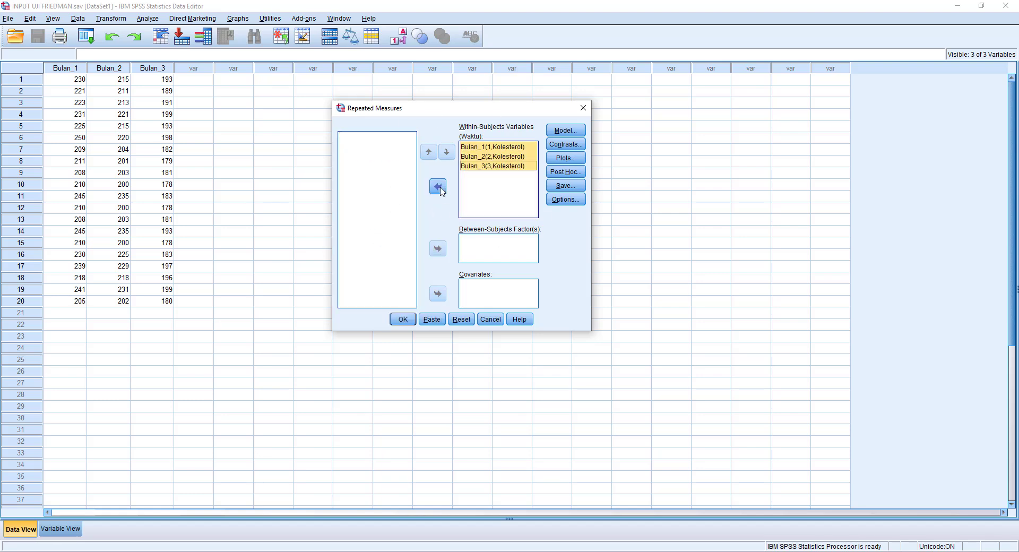
Step: Choose to save the standardized residuals and run the repeated measures analysis
{"action": "left_click", "coordinate": [577, 189]}
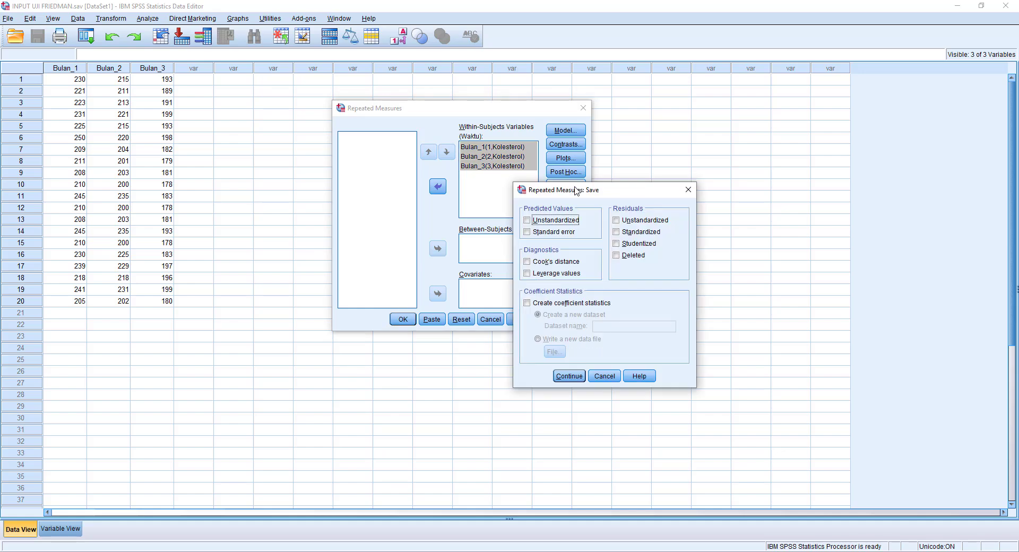
{"action": "left_click", "coordinate": [628, 238]}
{"action": "left_click", "coordinate": [577, 377]}
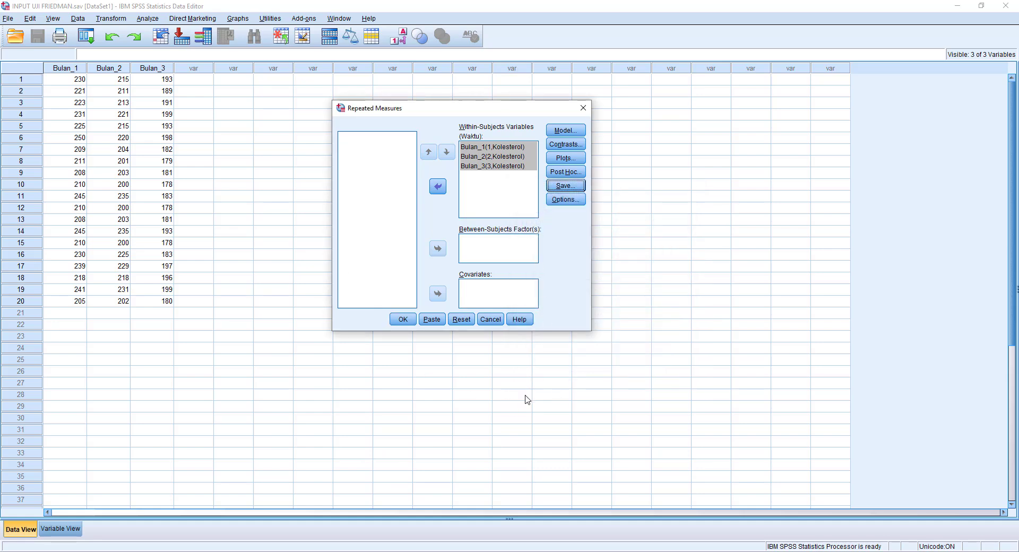
{"action": "left_click", "coordinate": [404, 320]}
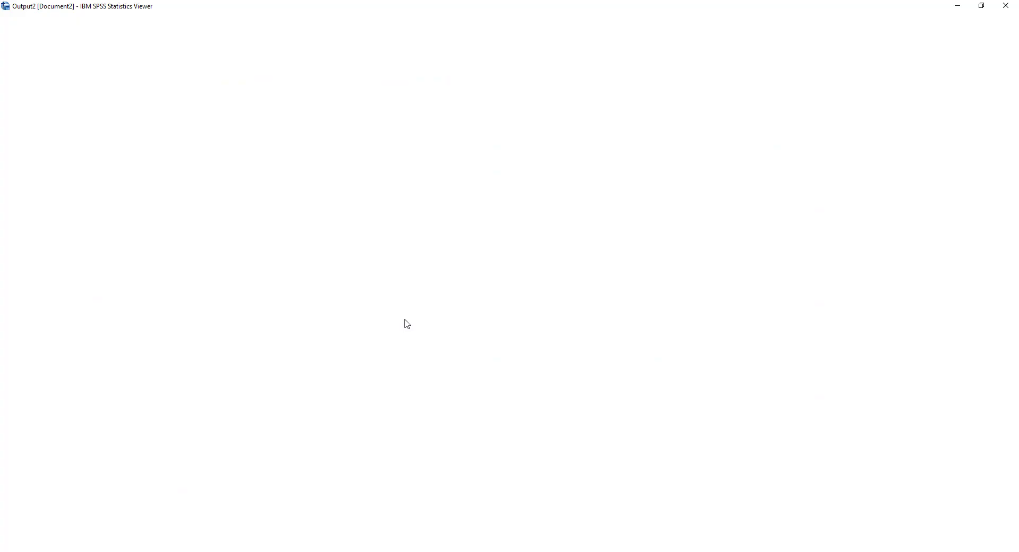
Step: Resize and reposition the output viewer window beside the data sheet, and minimize it to return to the data
{"action": "left_click", "coordinate": [982, 5]}
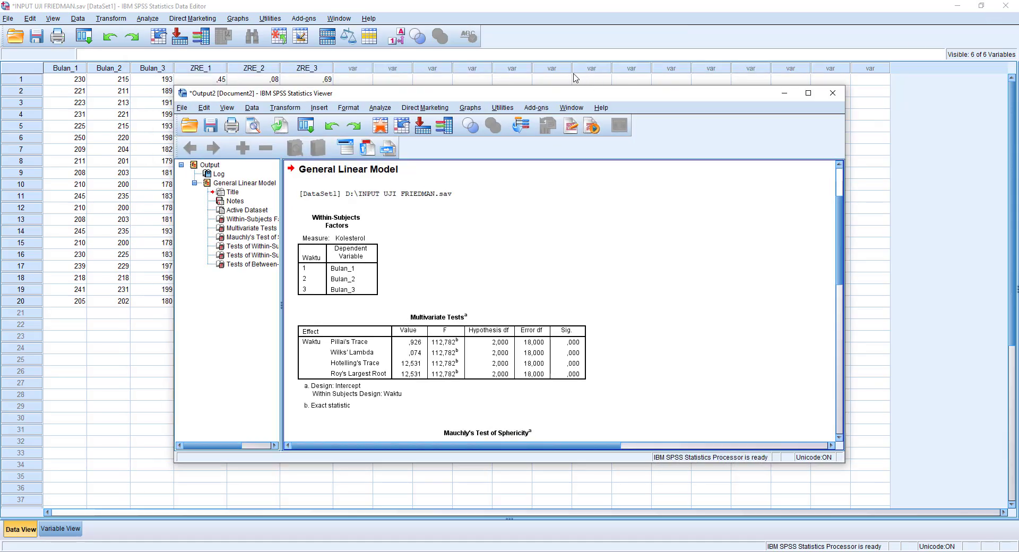
{"action": "left_click_drag", "start_coordinate": [553, 96], "coordinate": [724, 12]}
{"action": "left_click_drag", "start_coordinate": [696, 378], "coordinate": [694, 540]}
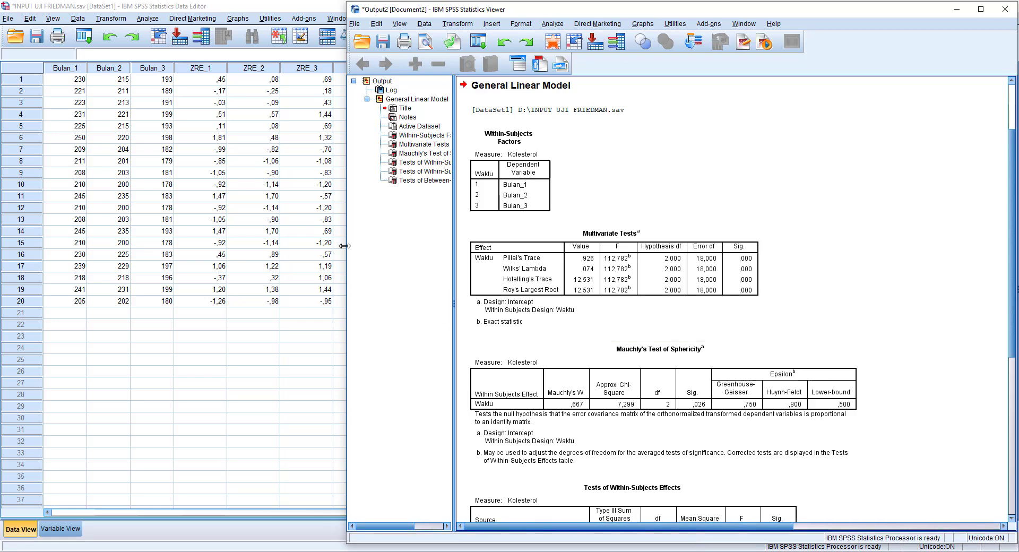
{"action": "left_click_drag", "start_coordinate": [348, 254], "coordinate": [461, 260]}
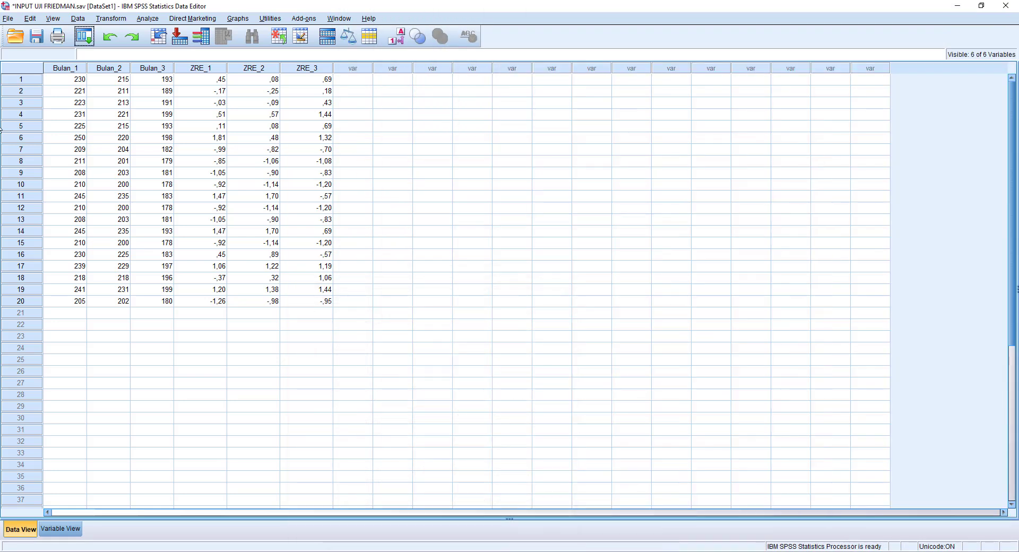
{"action": "left_click", "coordinate": [958, 9]}
Step: Highlight the ZRE_1 to ZRE_3 columns and set the three standardized residual variables as dependents of an Explore analysis
{"action": "left_click", "coordinate": [212, 69]}
{"action": "left_click_drag", "start_coordinate": [212, 70], "coordinate": [307, 70]}
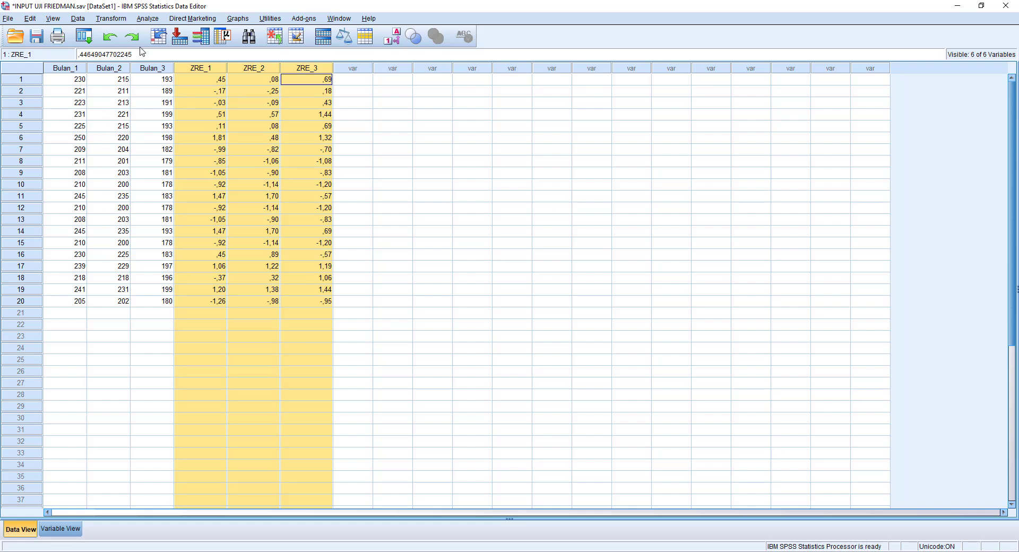
{"action": "left_click", "coordinate": [148, 19]}
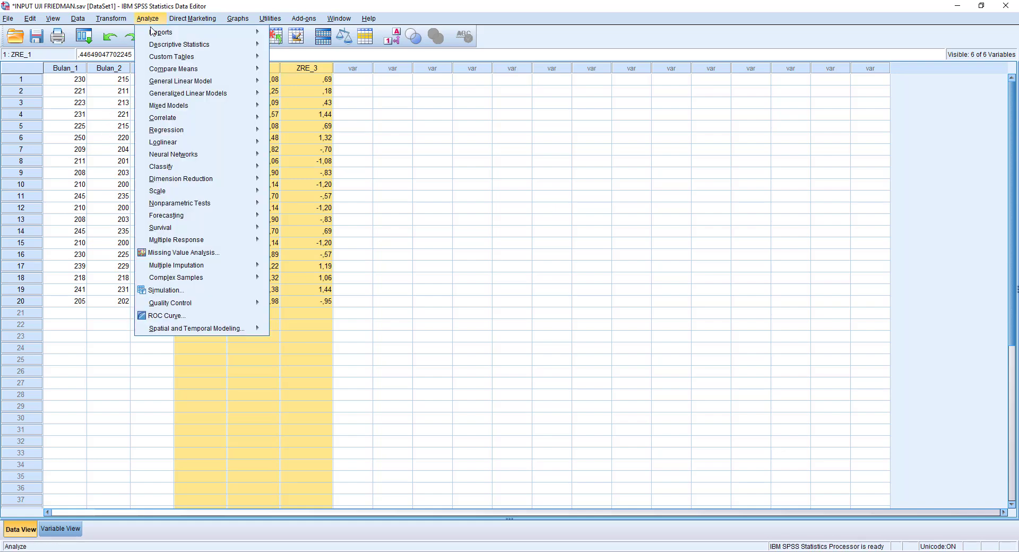
{"action": "mouse_move", "coordinate": [165, 48]}
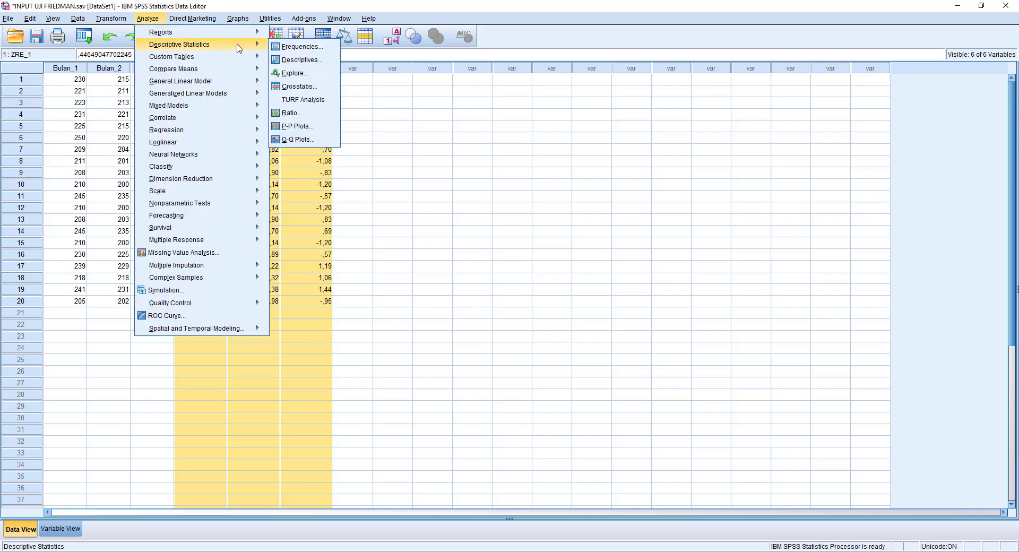
{"action": "left_click", "coordinate": [296, 74]}
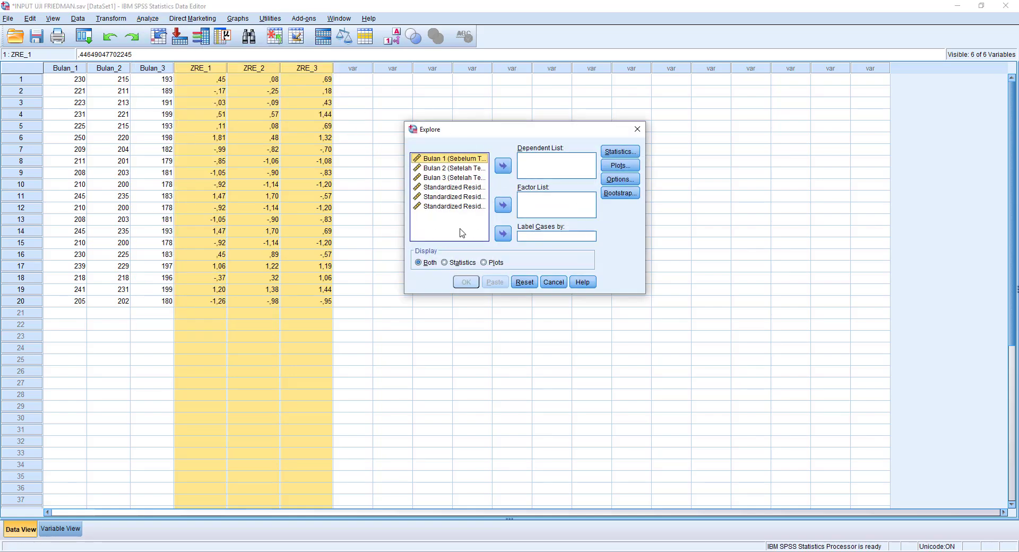
{"action": "left_click", "coordinate": [472, 188]}
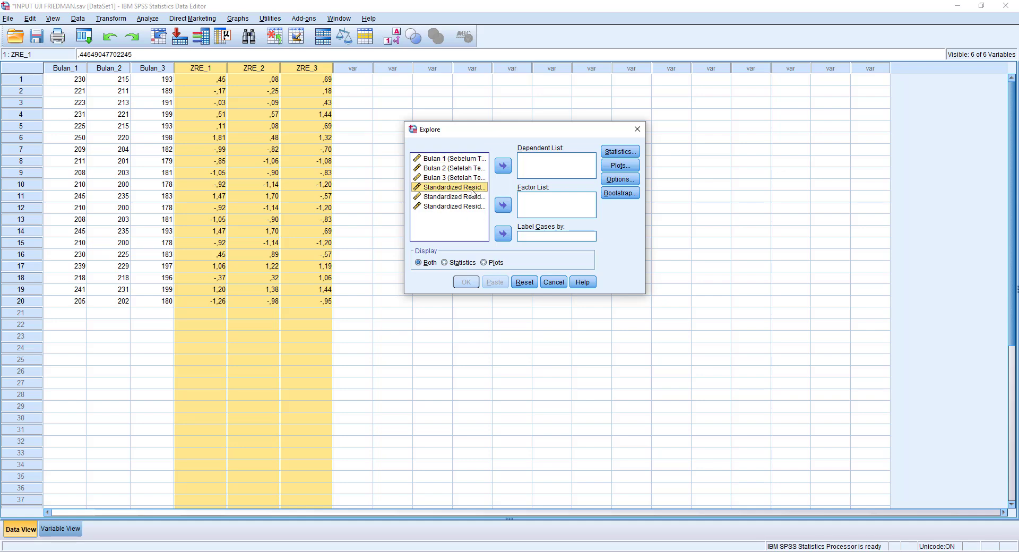
{"action": "key", "text": "shift+Down"}
{"action": "key", "text": "shift+Down"}
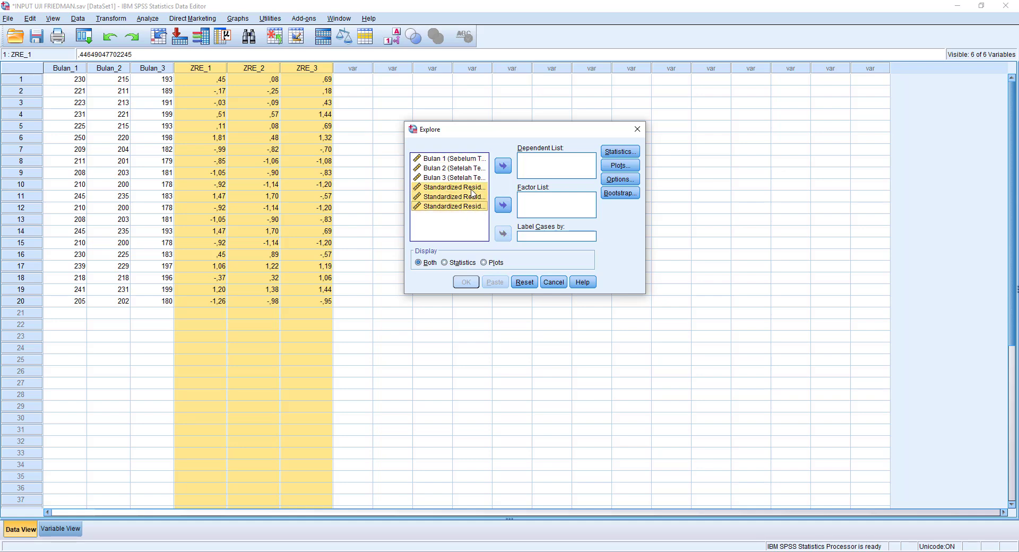
{"action": "left_click", "coordinate": [504, 168]}
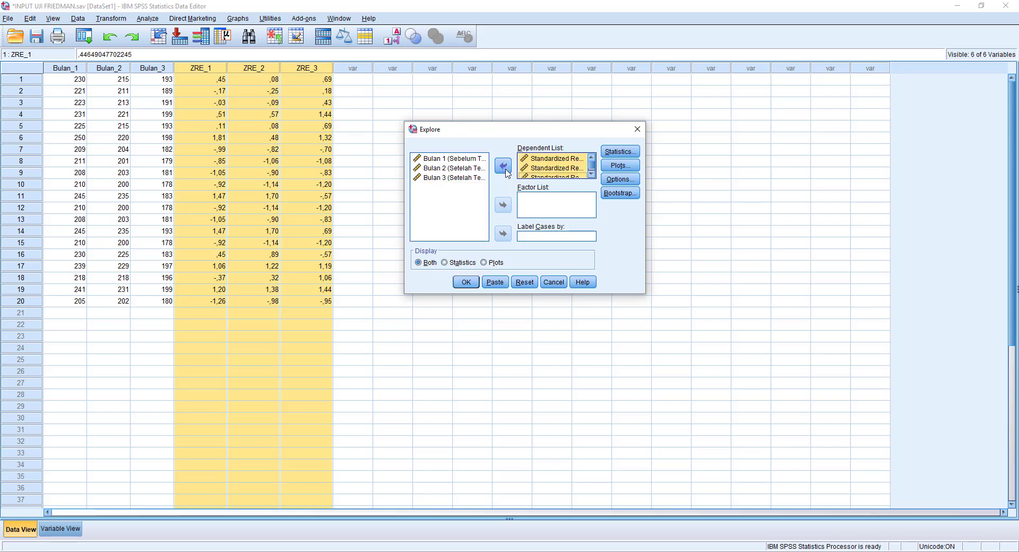
Step: Enable normality plots with tests for the residuals and run the Explore analysis
{"action": "left_click", "coordinate": [620, 165]}
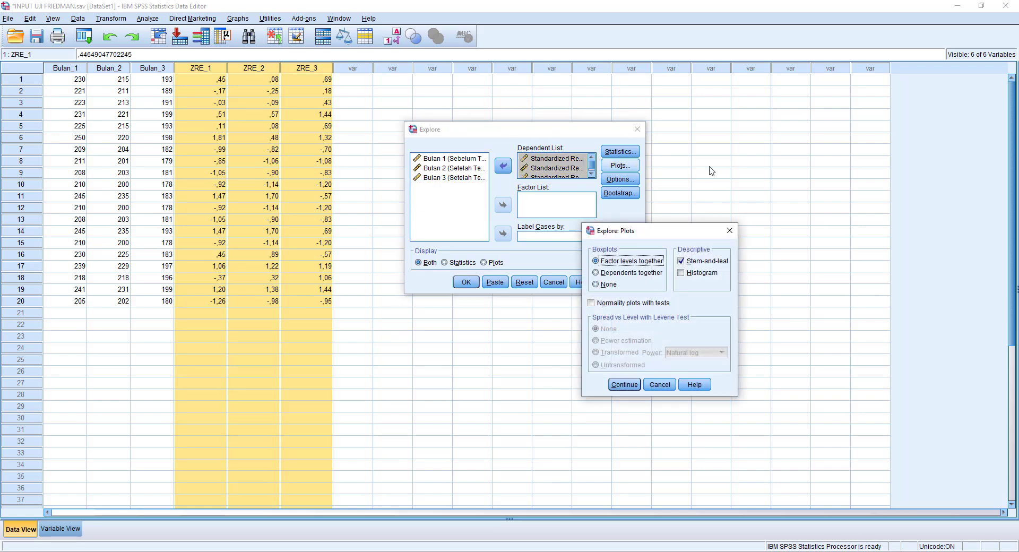
{"action": "left_click", "coordinate": [599, 305]}
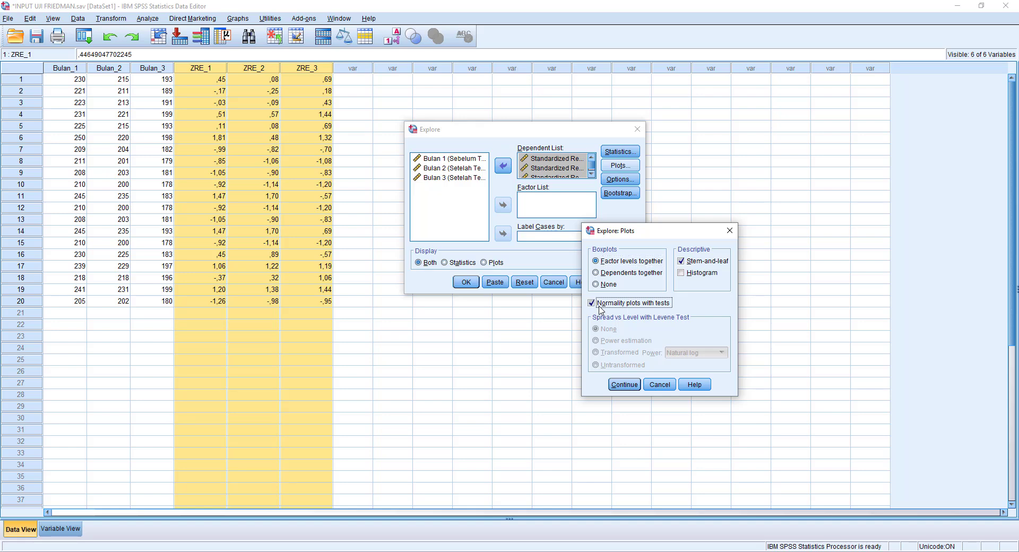
{"action": "left_click", "coordinate": [624, 385]}
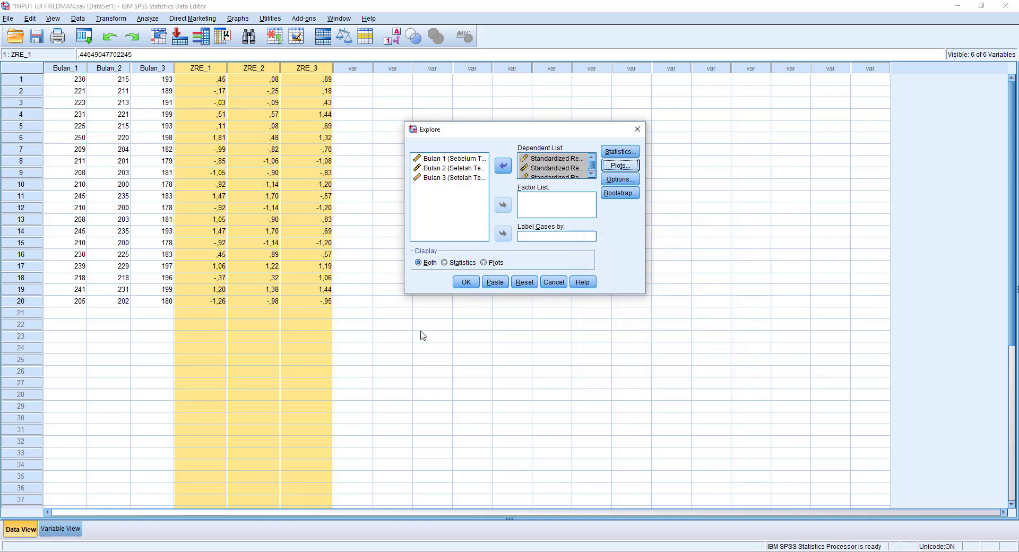
{"action": "left_click", "coordinate": [466, 282]}
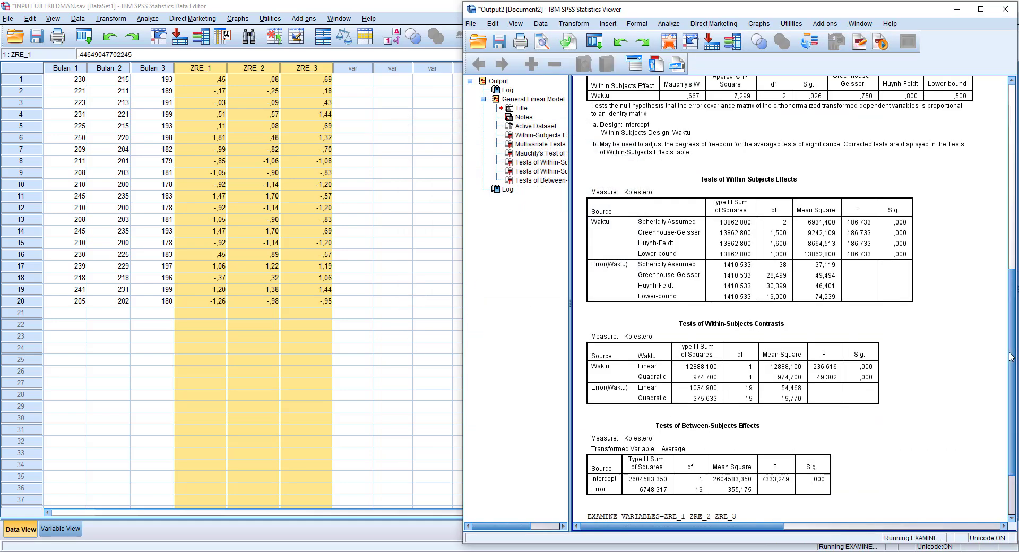
Step: Examine the Tests of Normality table in the output against the normality test criteria in UJI FRIEDMAN.pdf in Adobe Reader
{"action": "scroll", "coordinate": [1014, 285], "scroll_direction": "down", "scroll_amount": 8}
{"action": "scroll", "coordinate": [1014, 286], "scroll_direction": "down", "scroll_amount": 8}
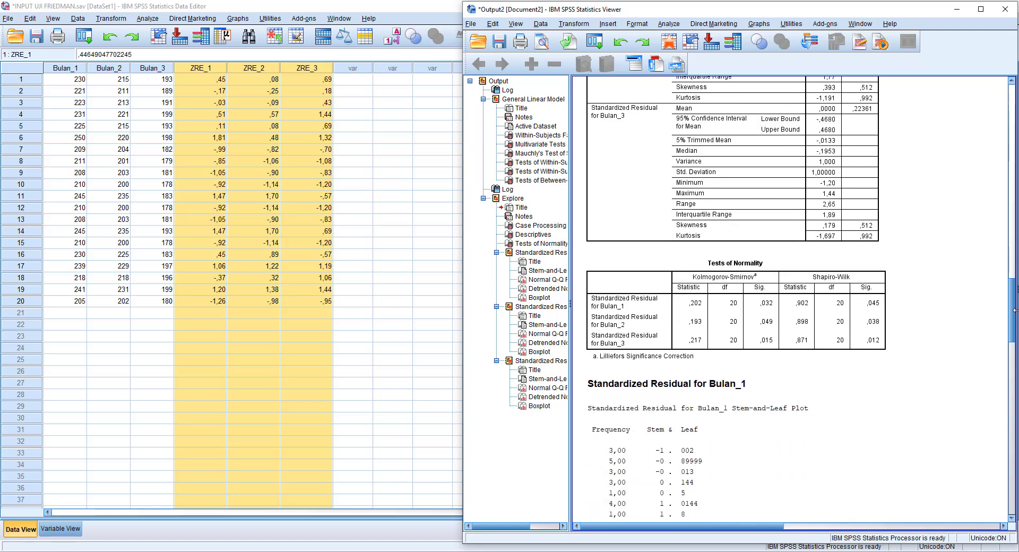
{"action": "left_click", "coordinate": [722, 171]}
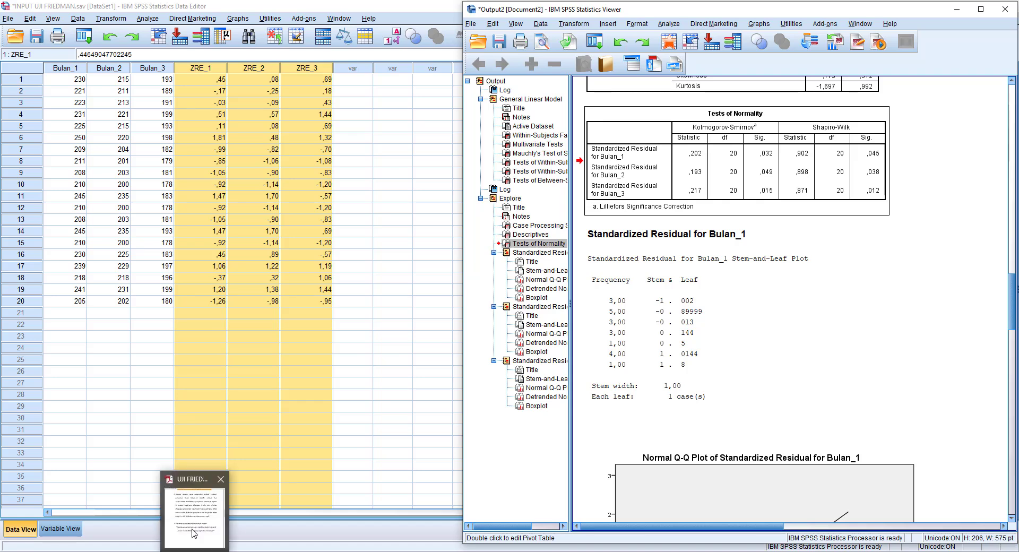
{"action": "left_click", "coordinate": [195, 509]}
{"action": "left_click_drag", "start_coordinate": [534, 239], "coordinate": [537, 310]}
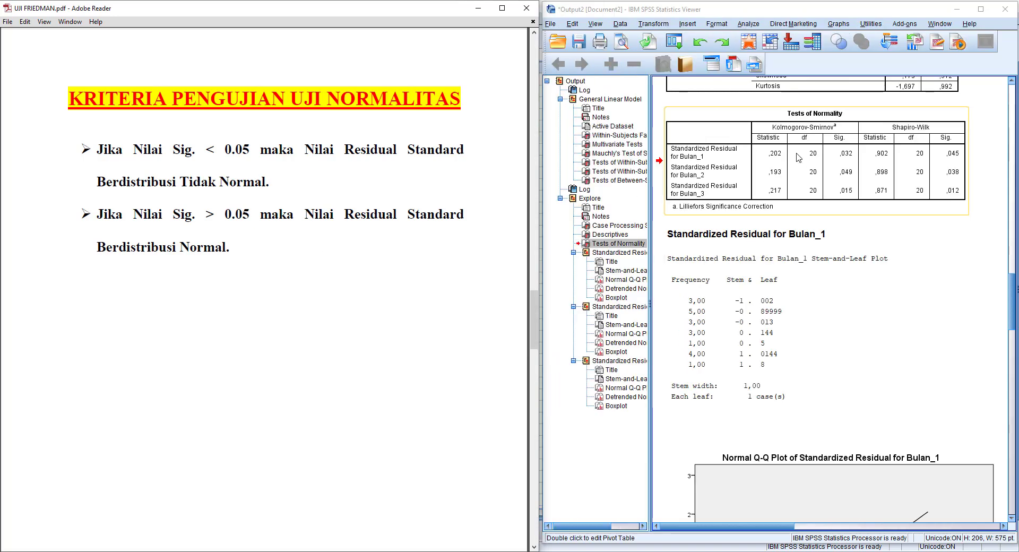
{"action": "left_click", "coordinate": [797, 160]}
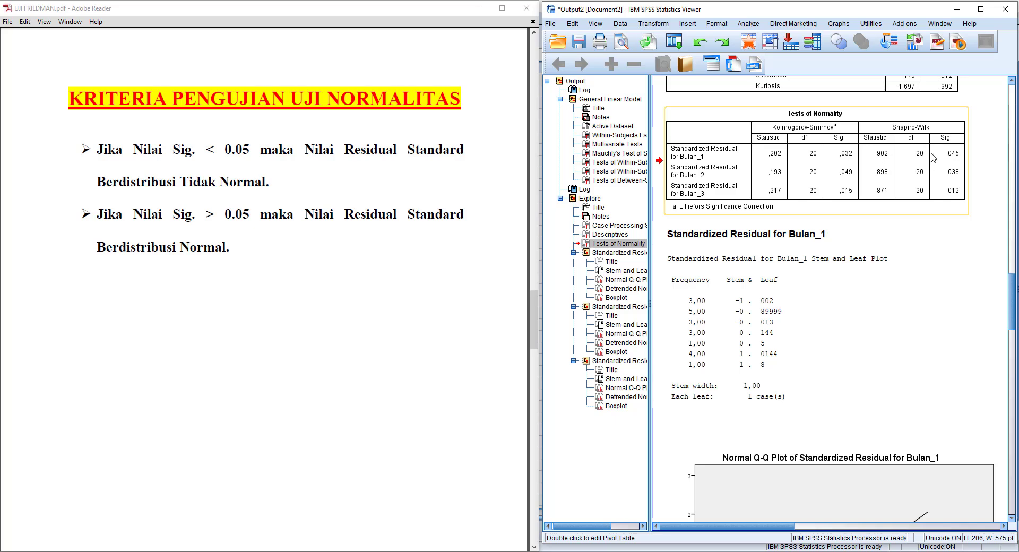